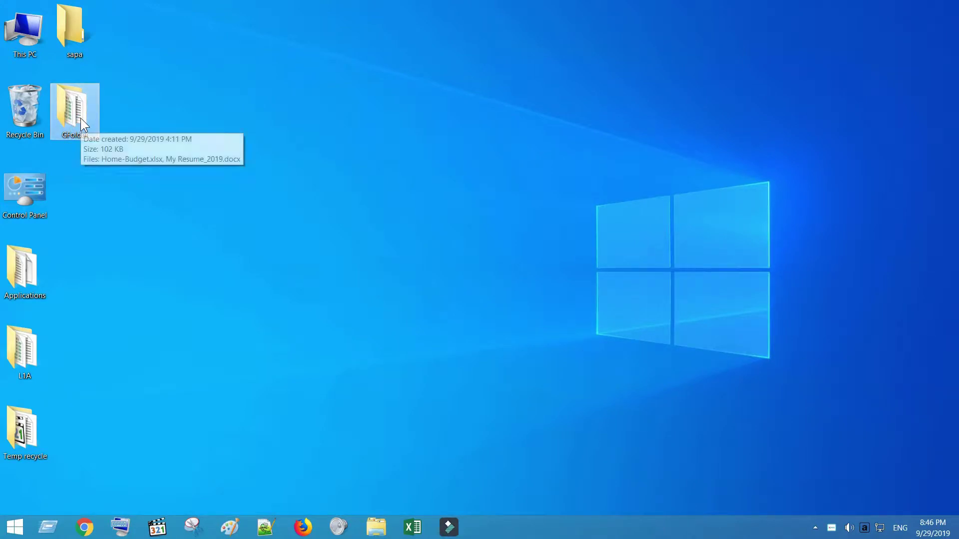
Step: Open GFolder from the desktop and select My Resume_2019.docx
double_click(79, 118)
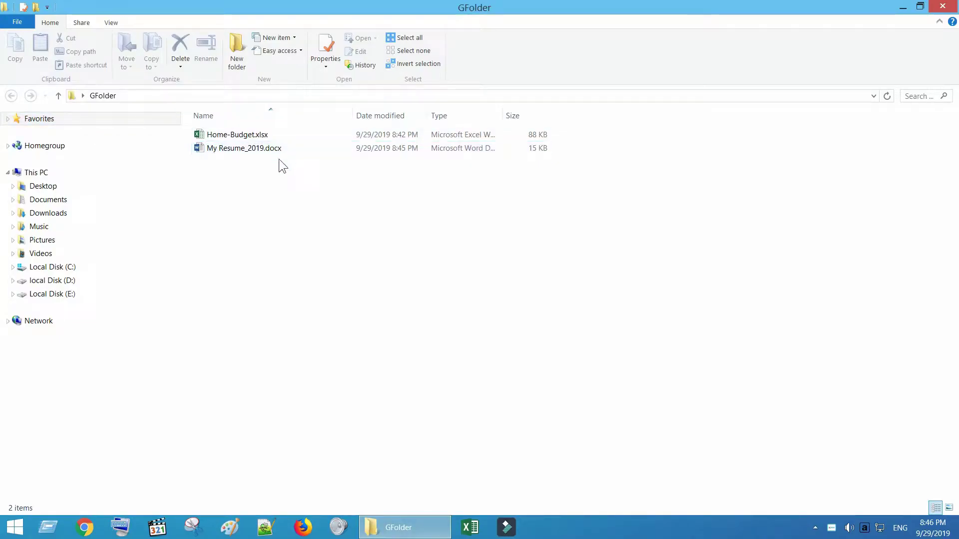
left_click(275, 153)
Step: Close the GFolder window, search Firefox for 'google backup and sync', and open the download result
left_click(945, 8)
type("google bac")
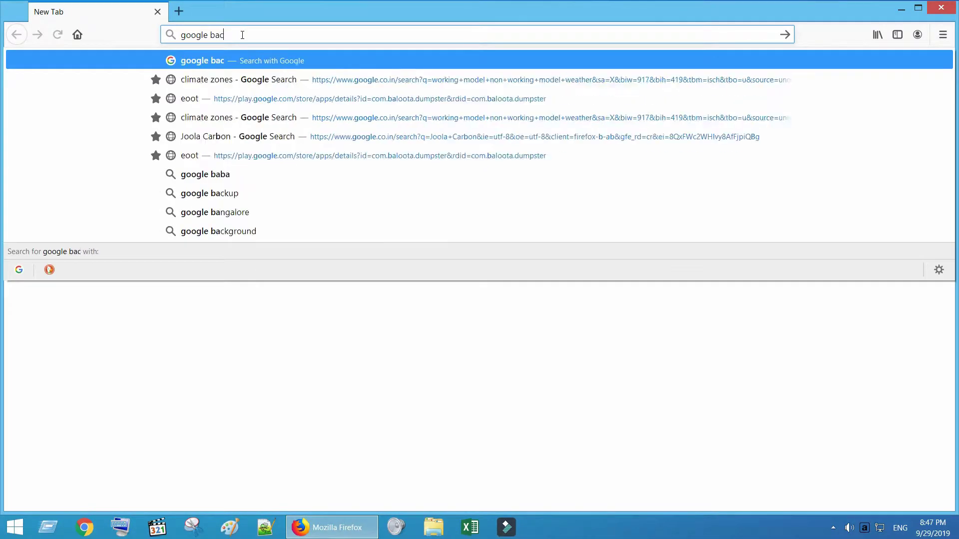
type("kup and sync")
key("Return")
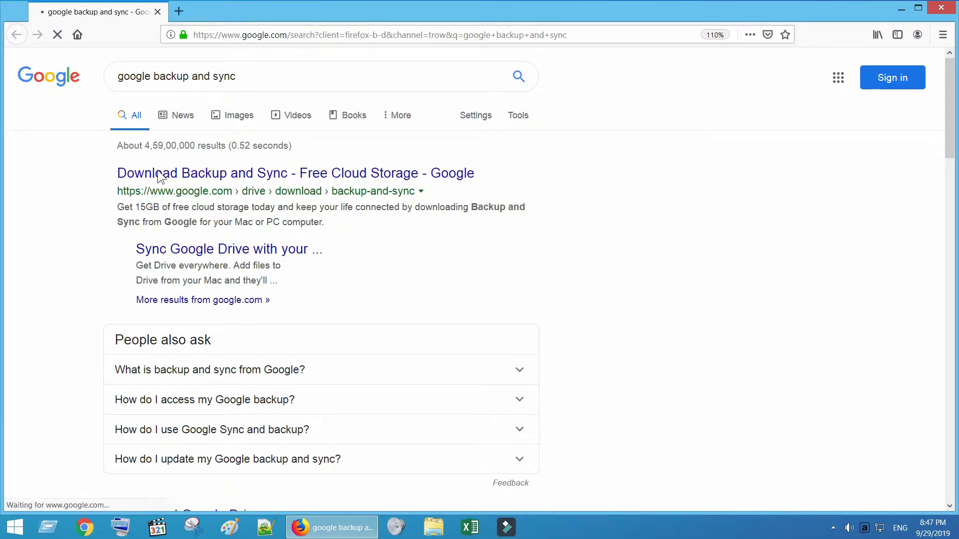
left_click(218, 174)
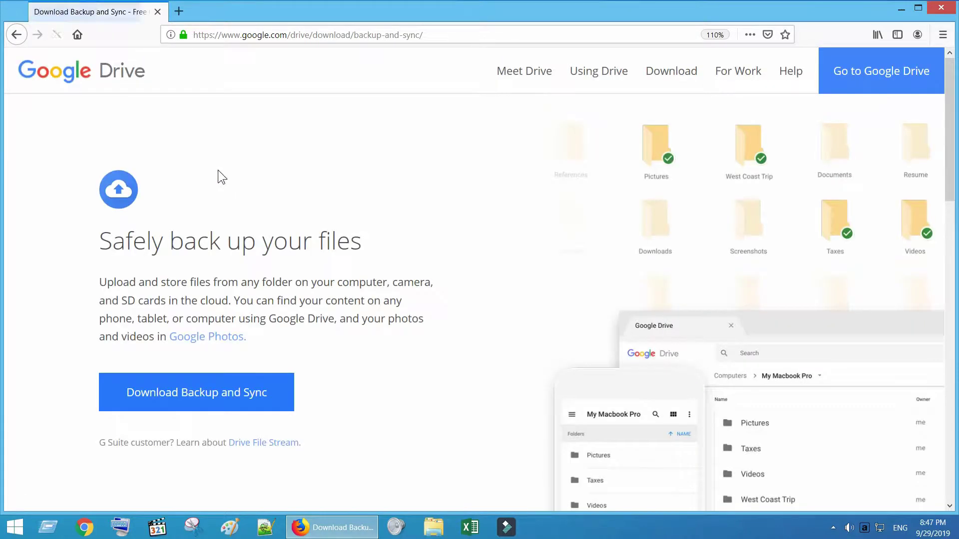
Step: Download the Backup and Sync installer, accepting the terms and saving the file
left_click(212, 397)
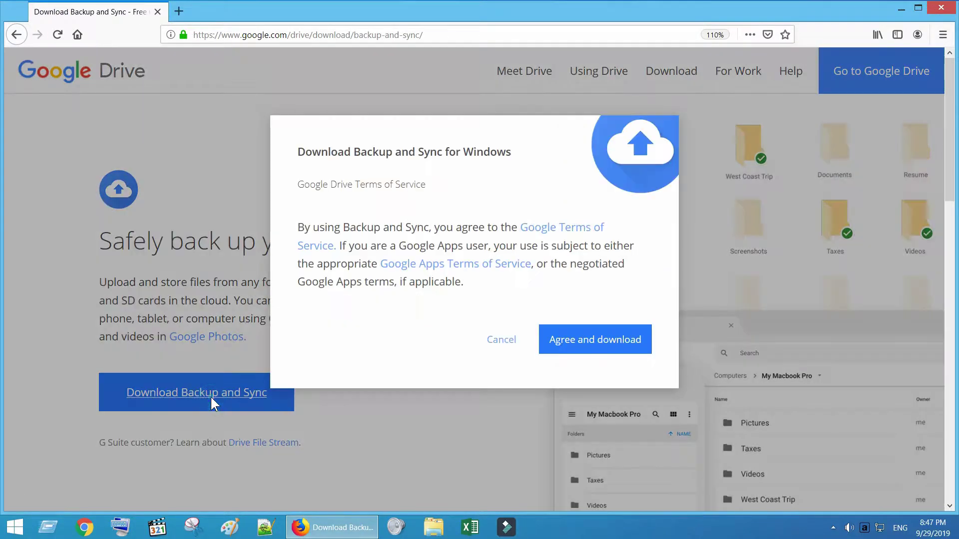
left_click(577, 347)
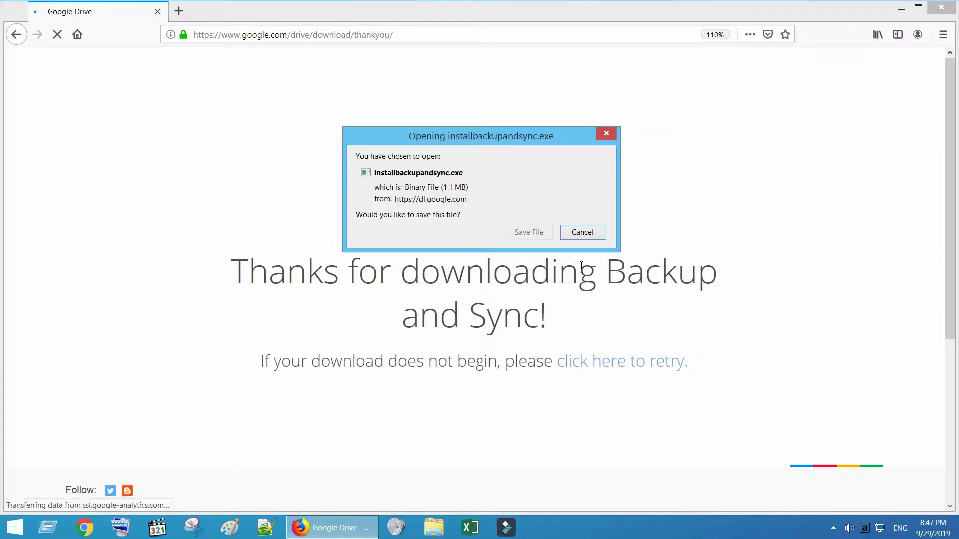
left_click(529, 231)
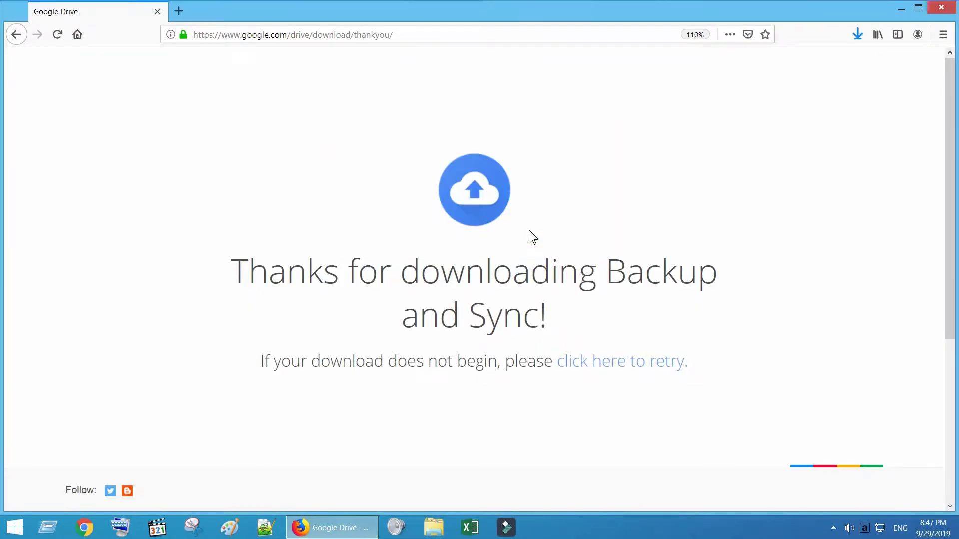
Step: Run installbackupandsync.exe from the downloads list and dismiss the installation-complete message
left_click(856, 36)
left_click(660, 66)
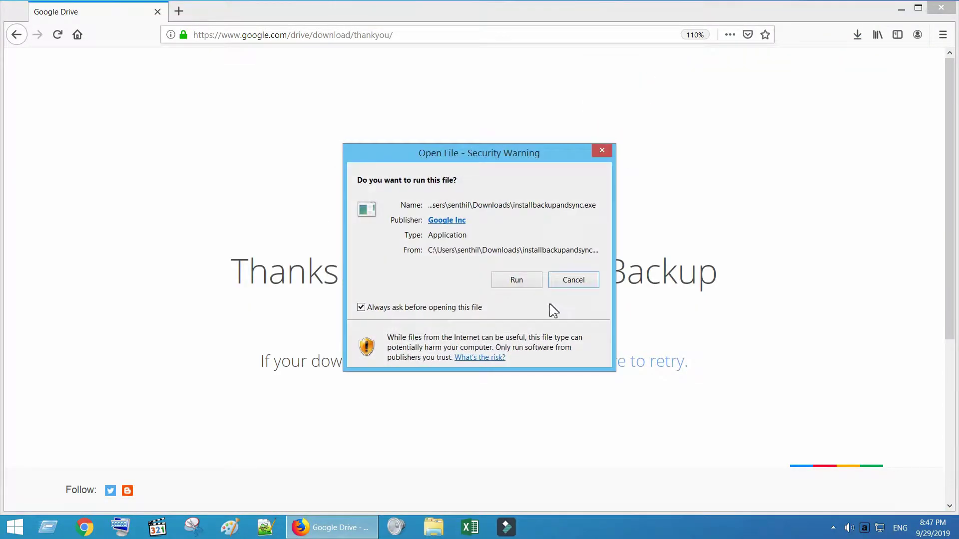
left_click(520, 279)
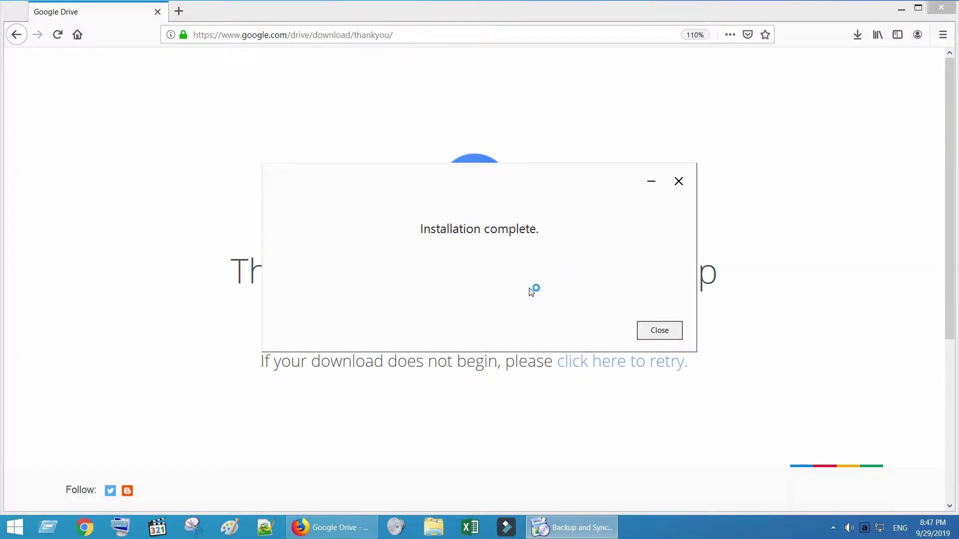
left_click(658, 331)
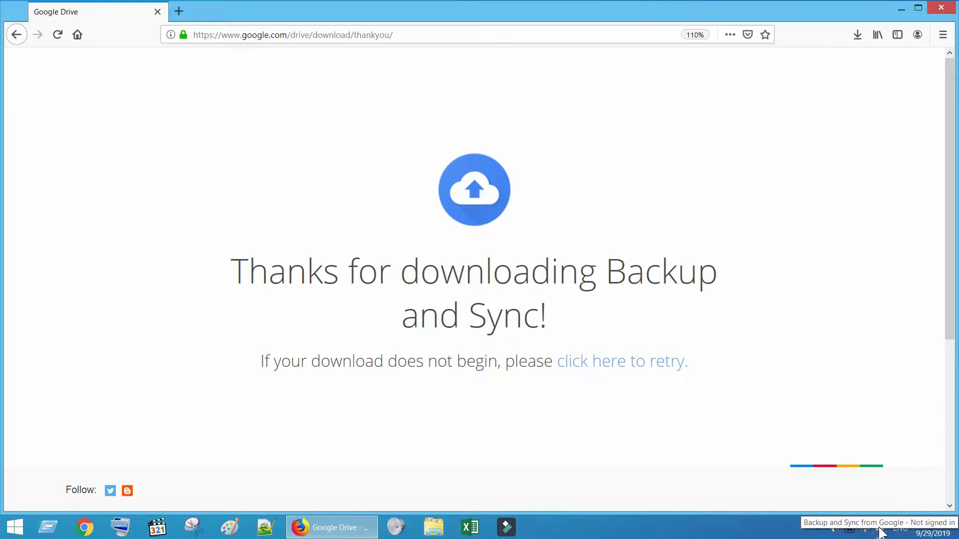
Step: Launch Backup and Sync from the tray and sign in with the Google account email and password
left_click(880, 530)
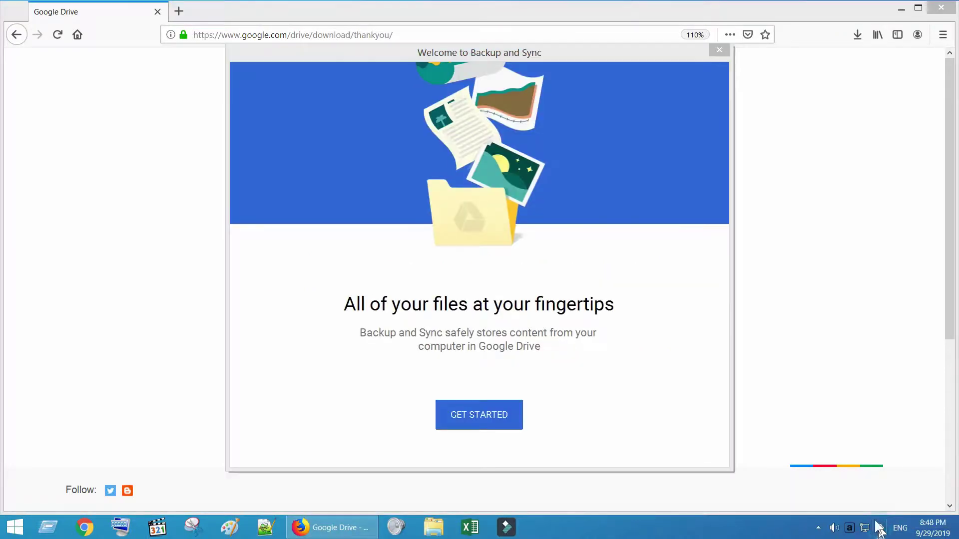
left_click(476, 423)
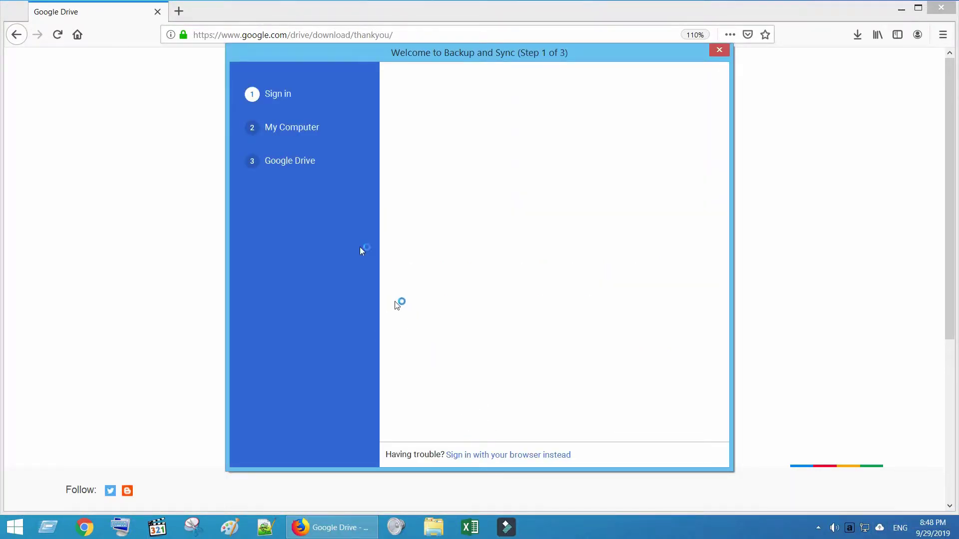
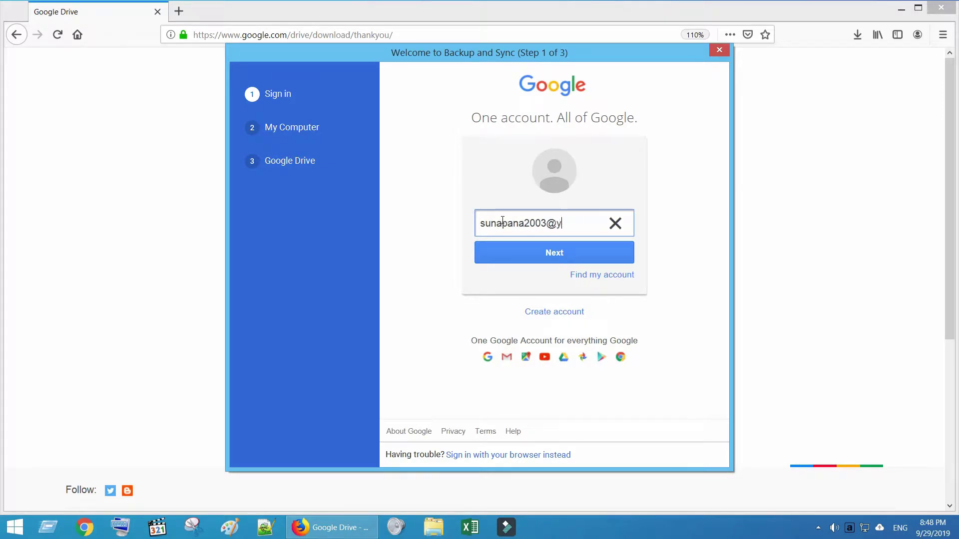
left_click(544, 249)
type("**********")
left_click(552, 275)
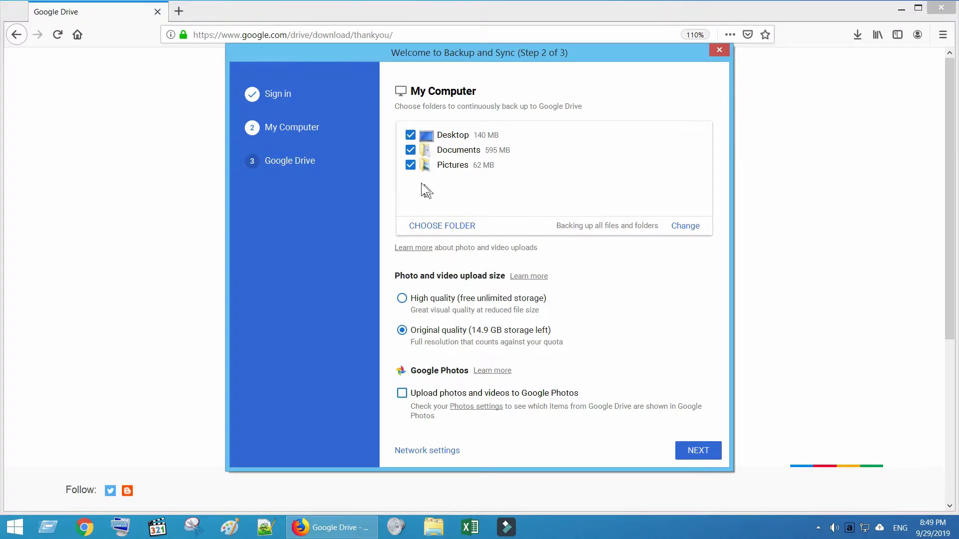
Step: Uncheck Desktop, Documents and Pictures from the backup list
left_click(410, 136)
left_click(410, 150)
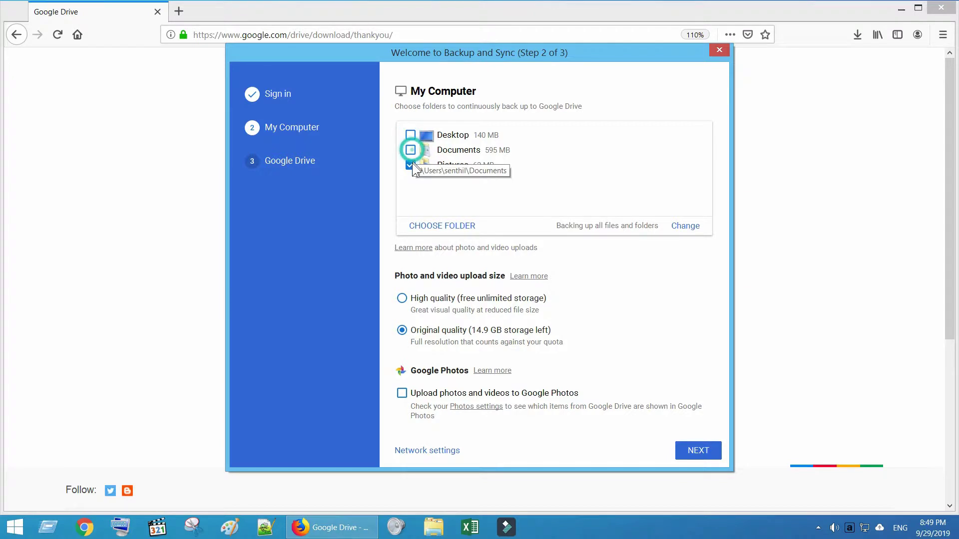
left_click(411, 165)
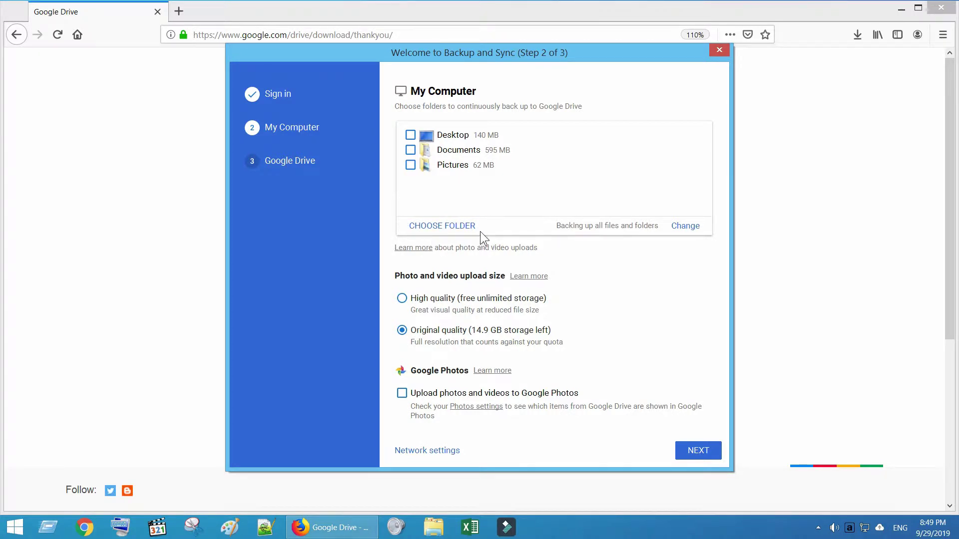
Step: Add Desktop > GFolder as the backup folder and continue to the Google Drive step
left_click(462, 227)
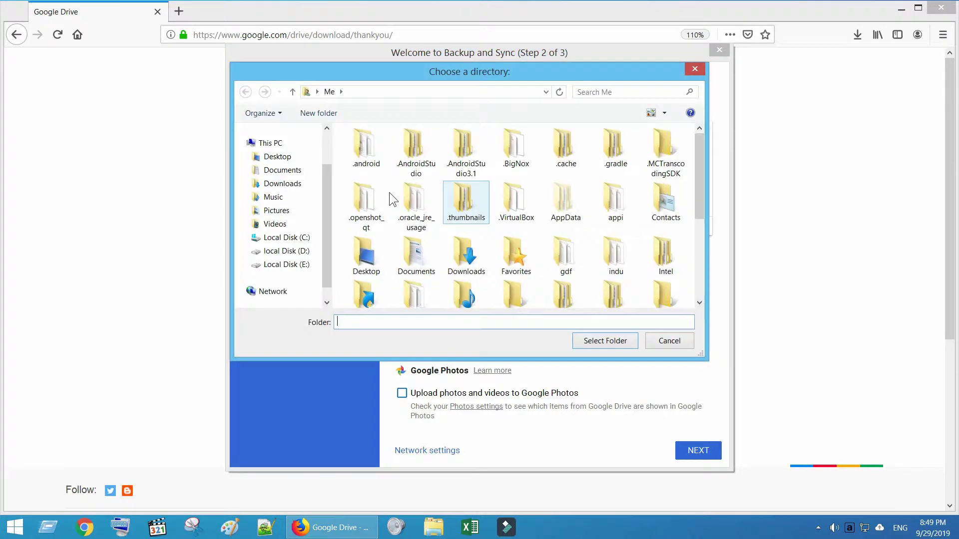
left_click(277, 156)
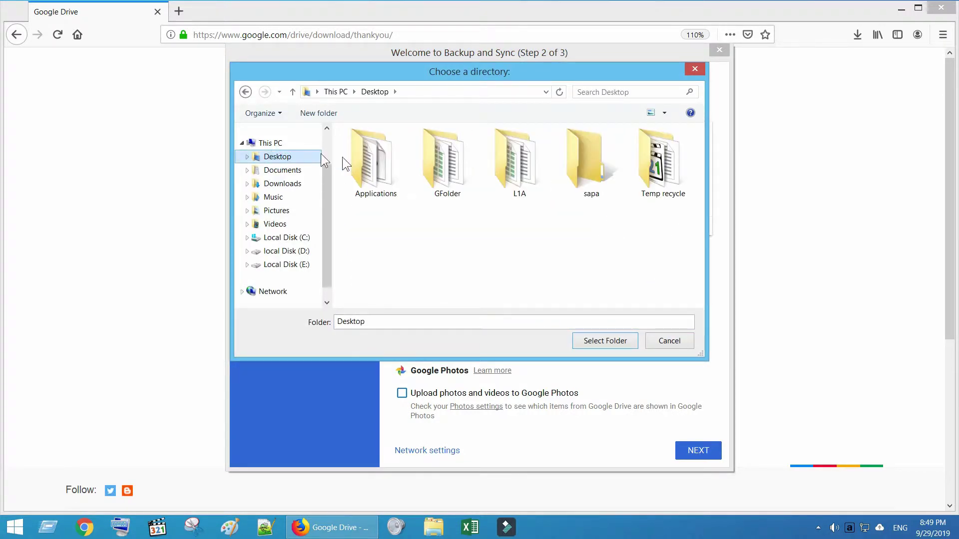
double_click(432, 180)
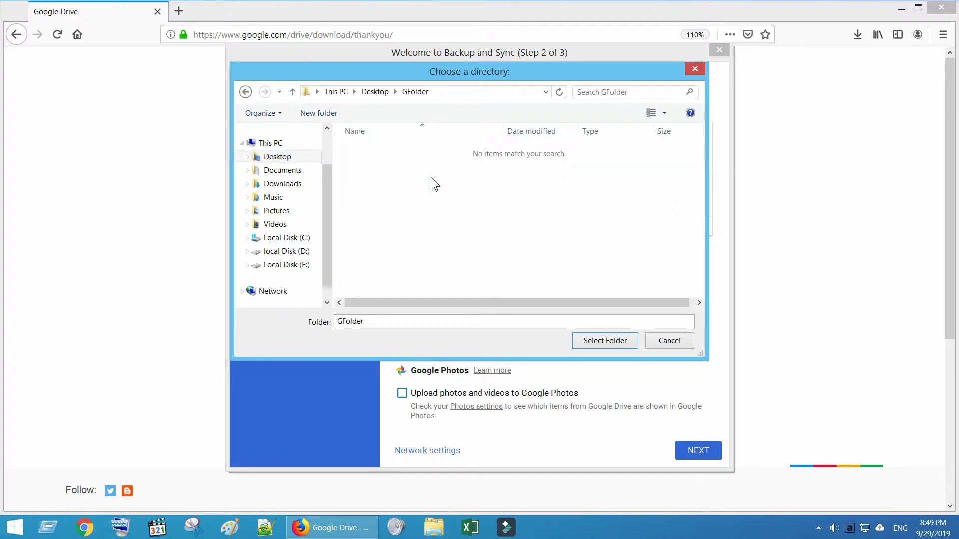
left_click(628, 343)
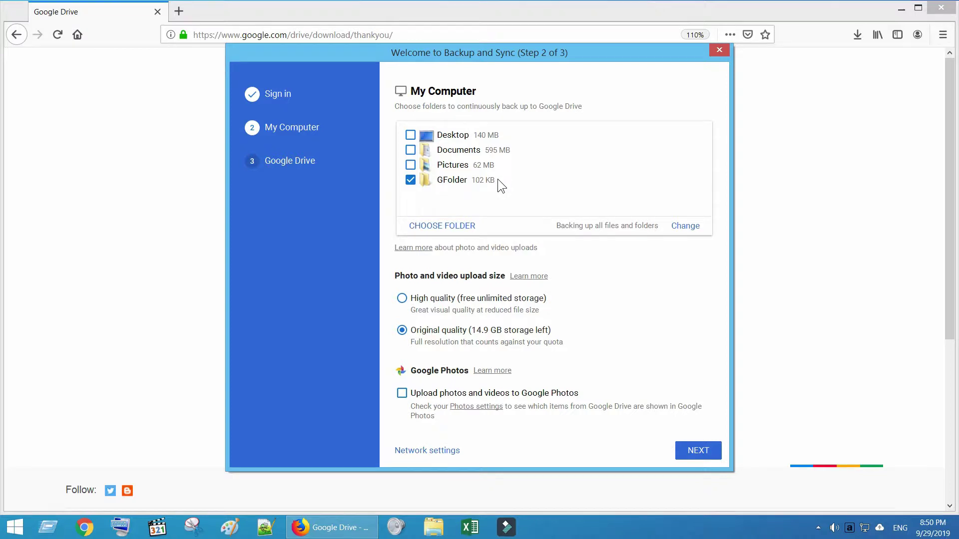
left_click(703, 451)
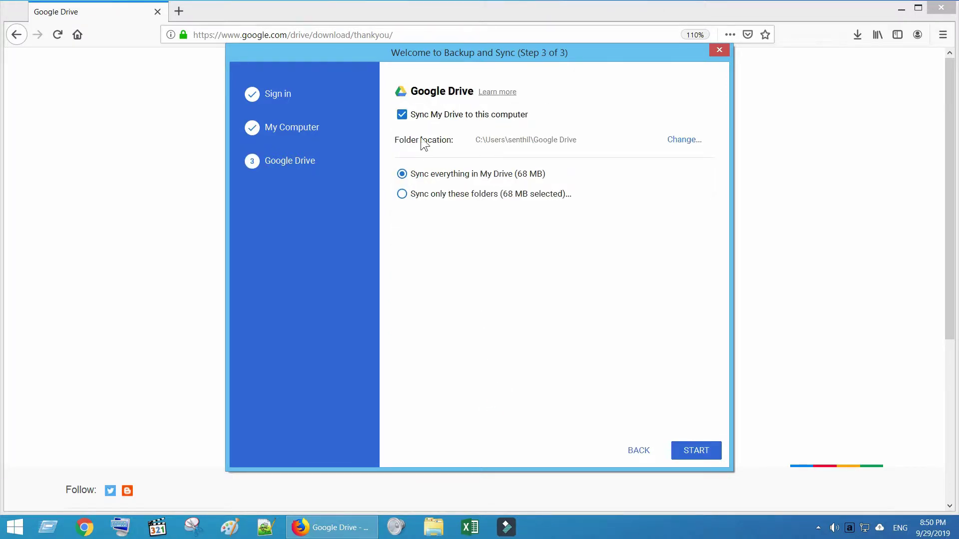
Step: Turn off 'Sync My Drive to this computer', start the backup, and minimize Firefox
left_click(402, 116)
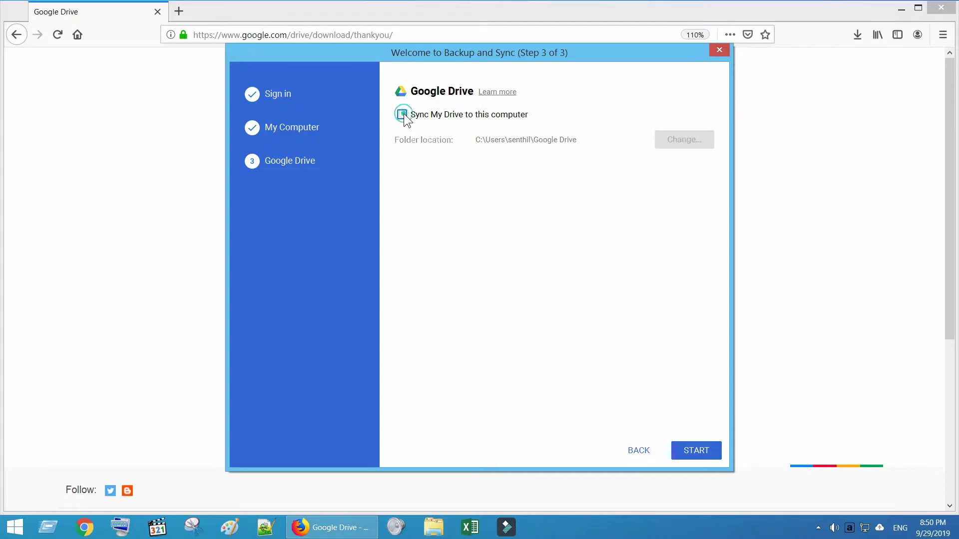
left_click(696, 450)
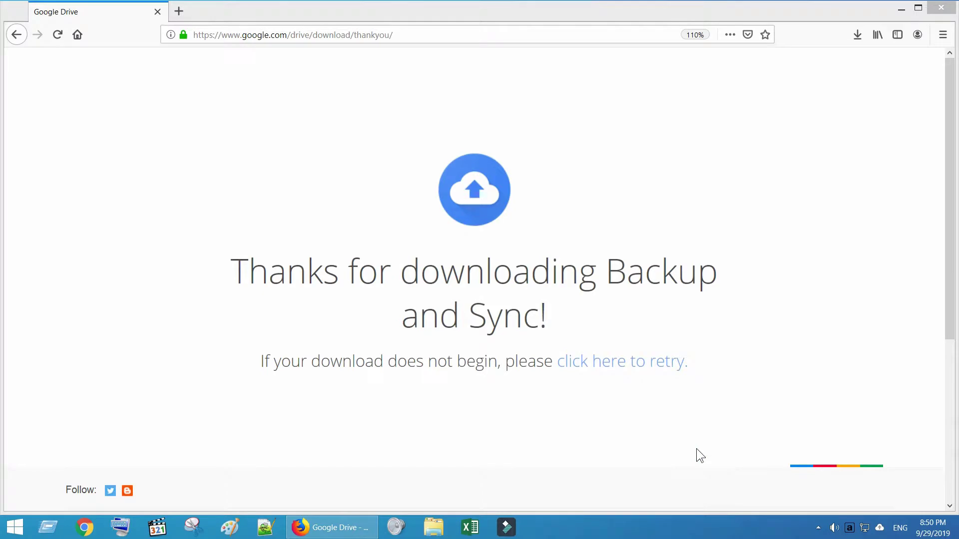
left_click(899, 9)
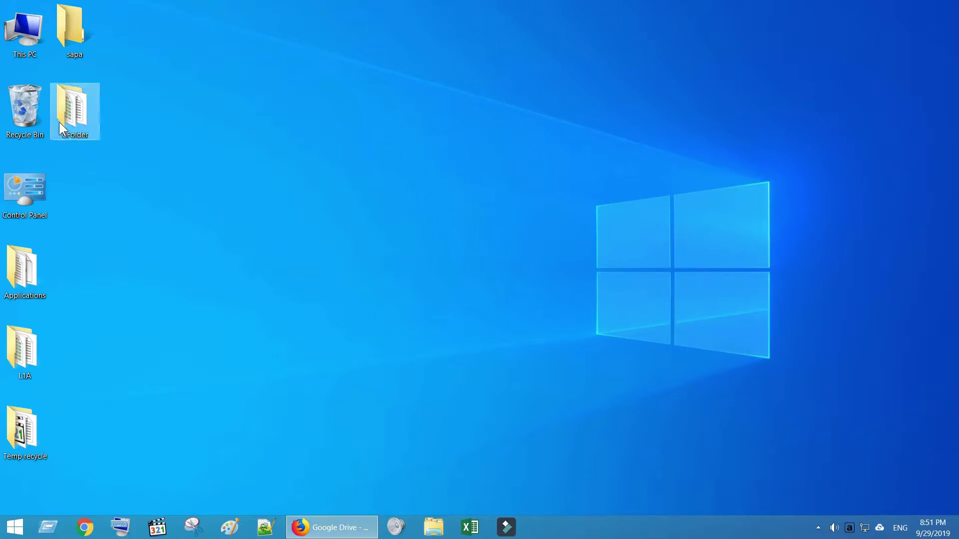
Step: Refresh the desktop from its right-click menu so the icons update
right_click(245, 149)
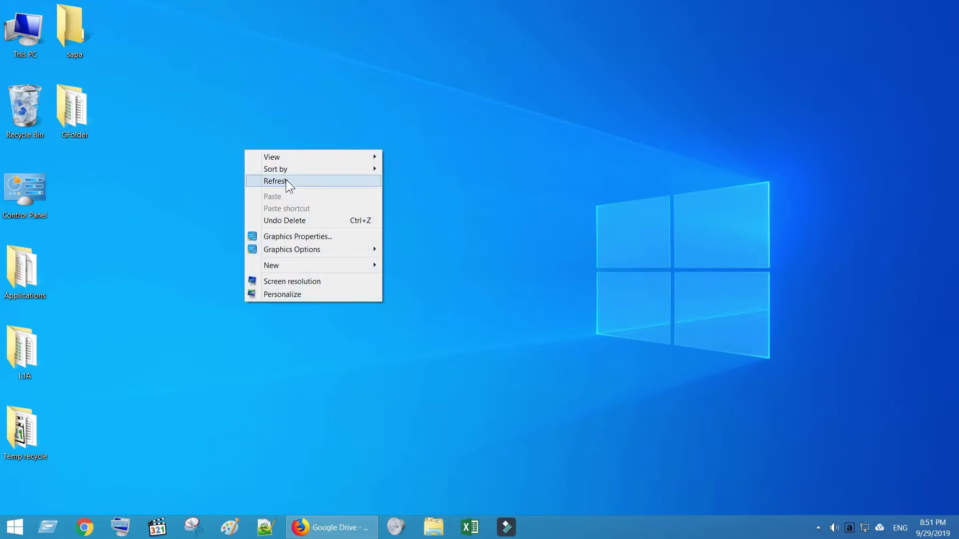
left_click(265, 182)
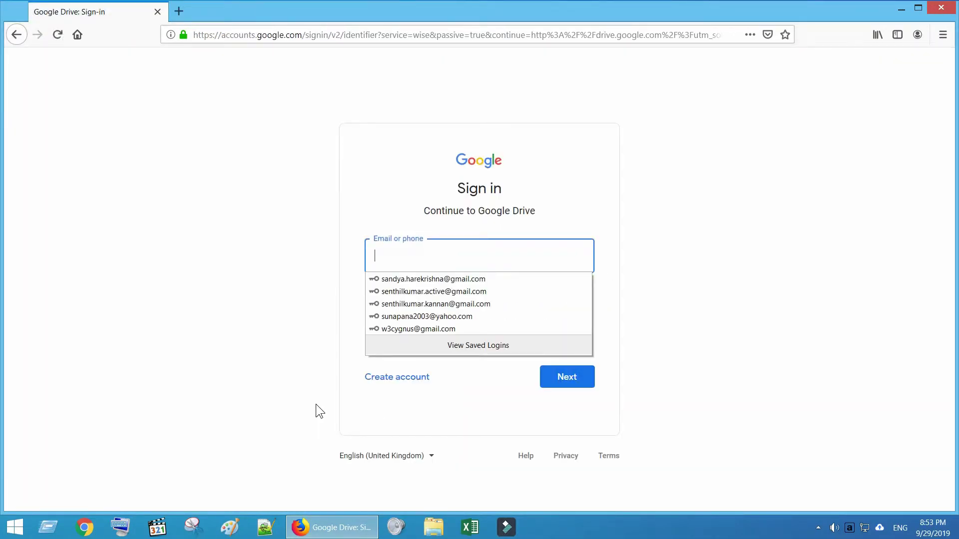
Step: Sign in to Google Drive with the saved account login and autofilled password
left_click(427, 316)
left_click(577, 376)
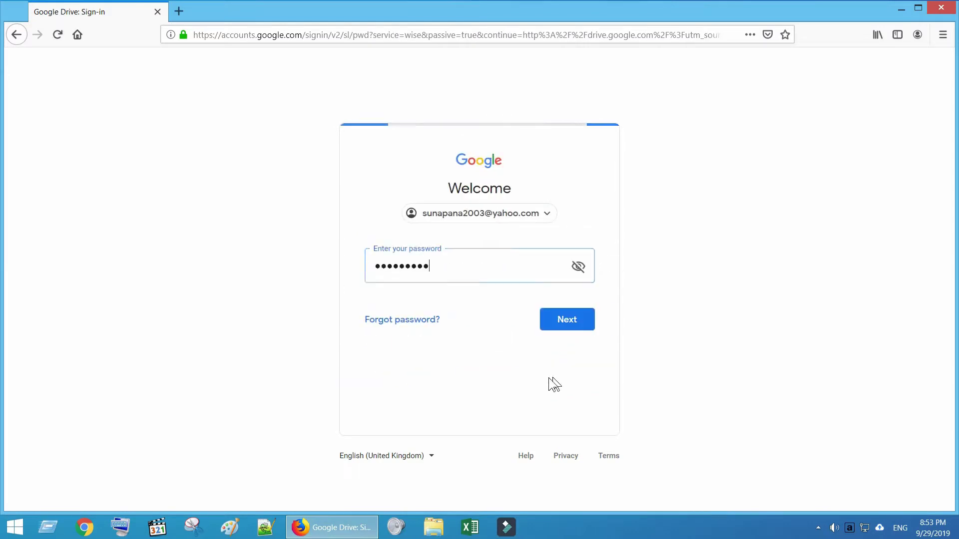
left_click(549, 322)
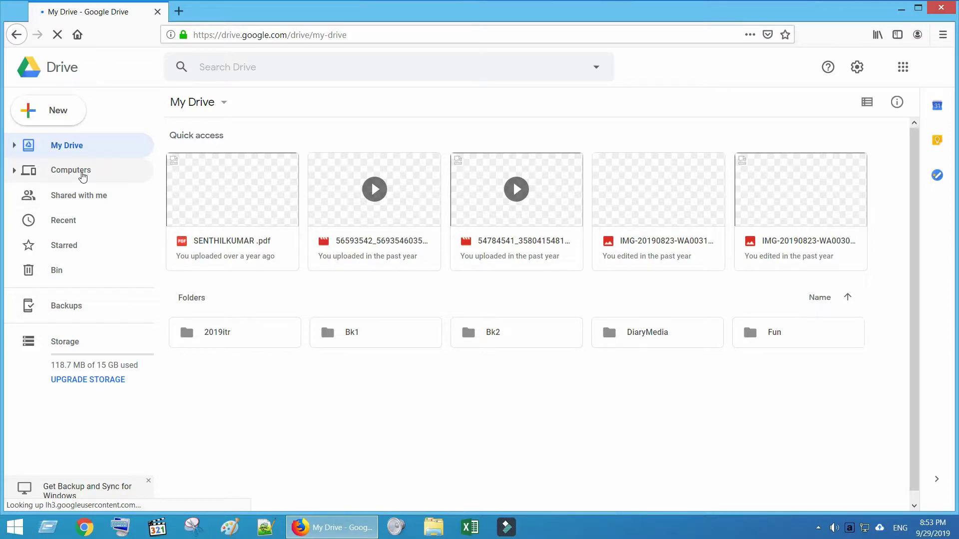
Step: Open Computers › My Computer › GFolder to list Home-Budget.xlsx and My Resume_2019.docx
left_click(83, 175)
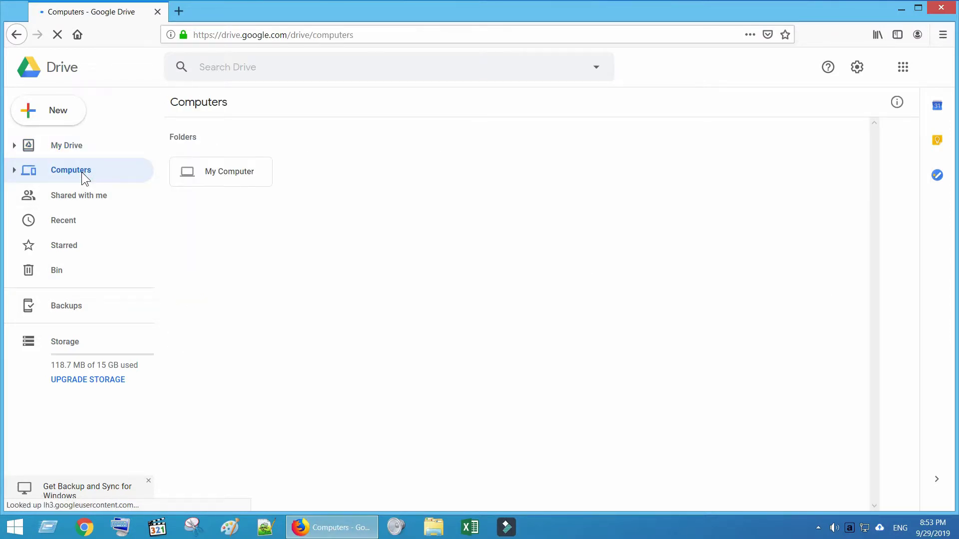
left_click(230, 178)
double_click(229, 170)
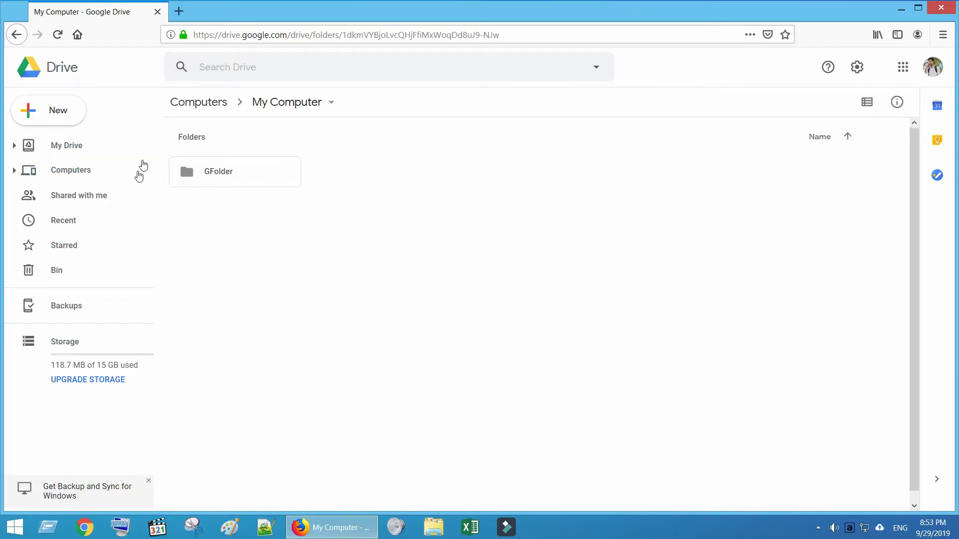
double_click(261, 172)
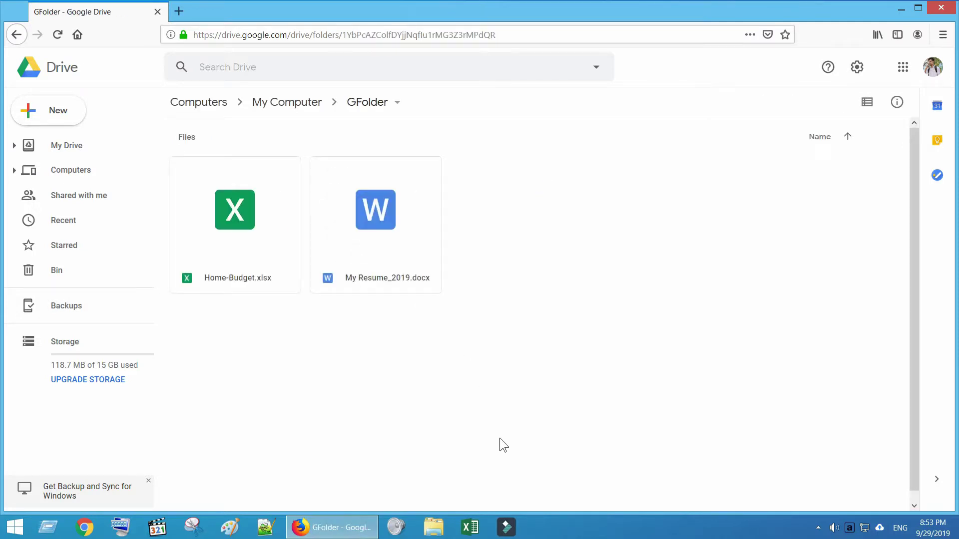
Step: Open Home-Budget.xlsx in Google Sheets and change D5's Additional Income to 5000
right_click(241, 238)
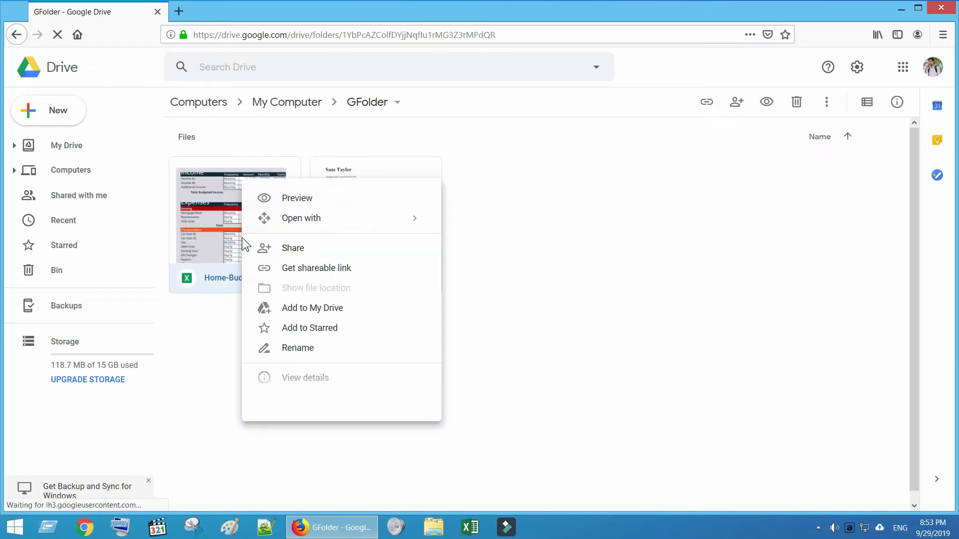
mouse_move(268, 220)
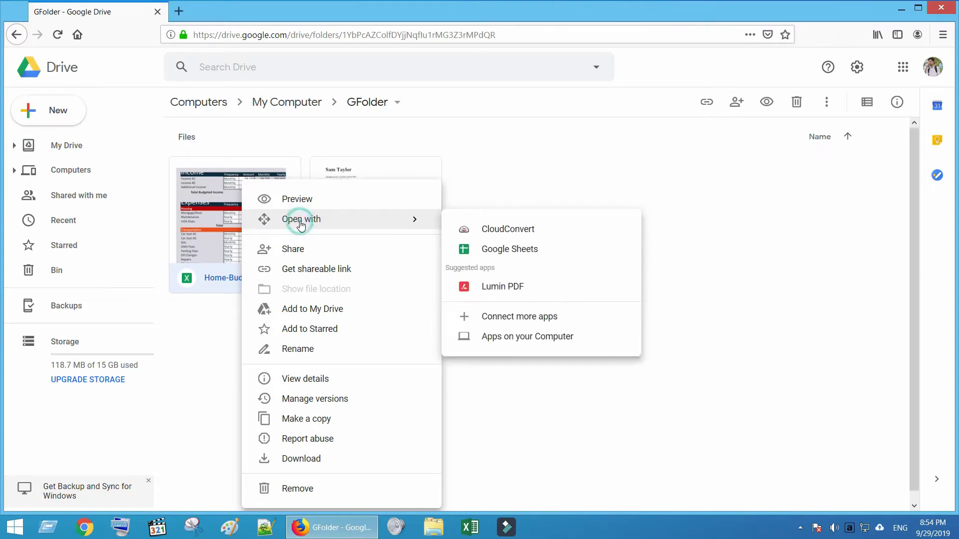
left_click(519, 249)
left_click(306, 221)
type("5000")
key("Return")
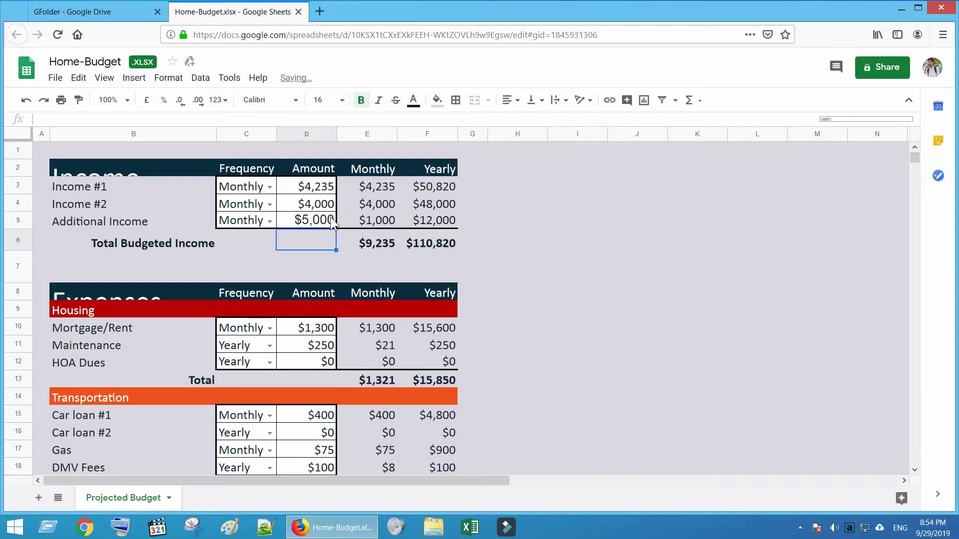
left_click(315, 220)
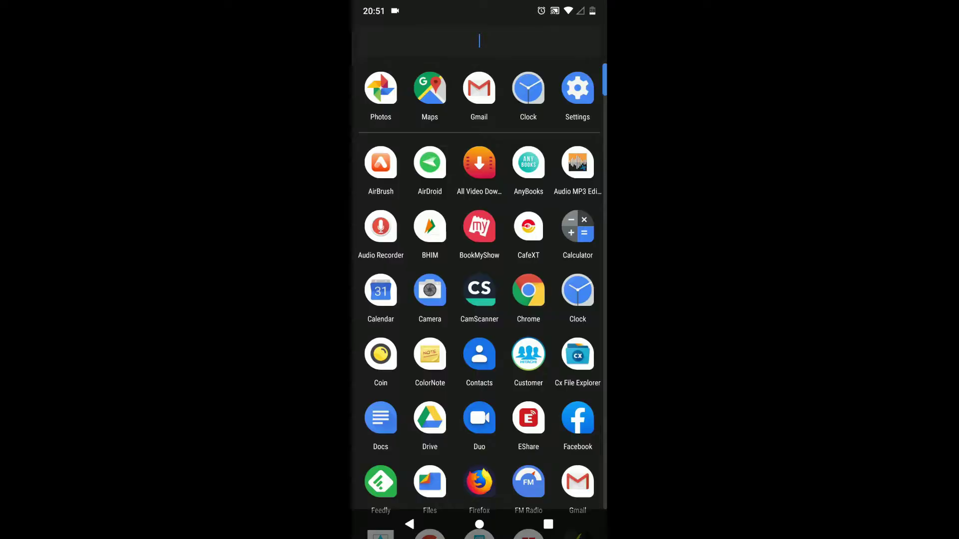
Step: On the phone, open Drive's Computers › My Computer › GFolder and choose Open with for My Resume_2019.docx
type("Dr")
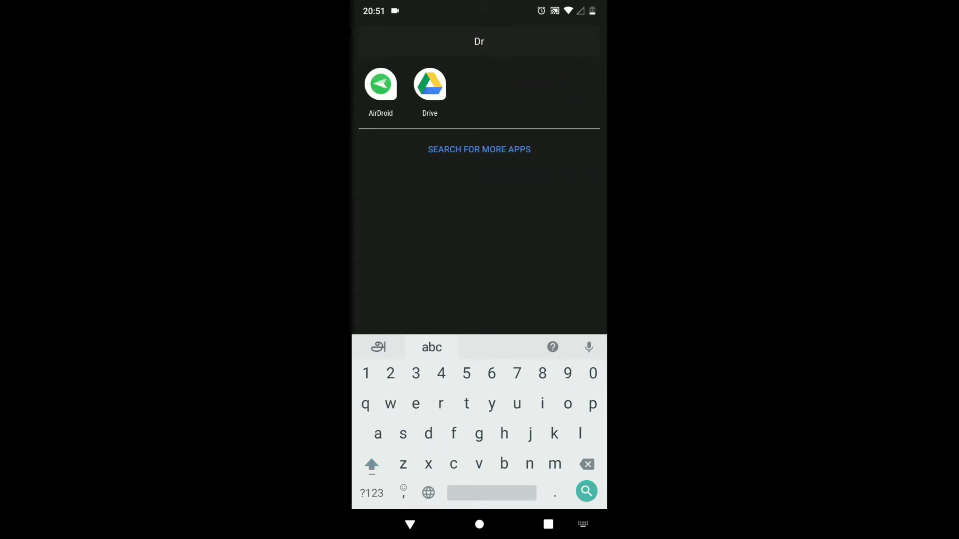
left_click(430, 84)
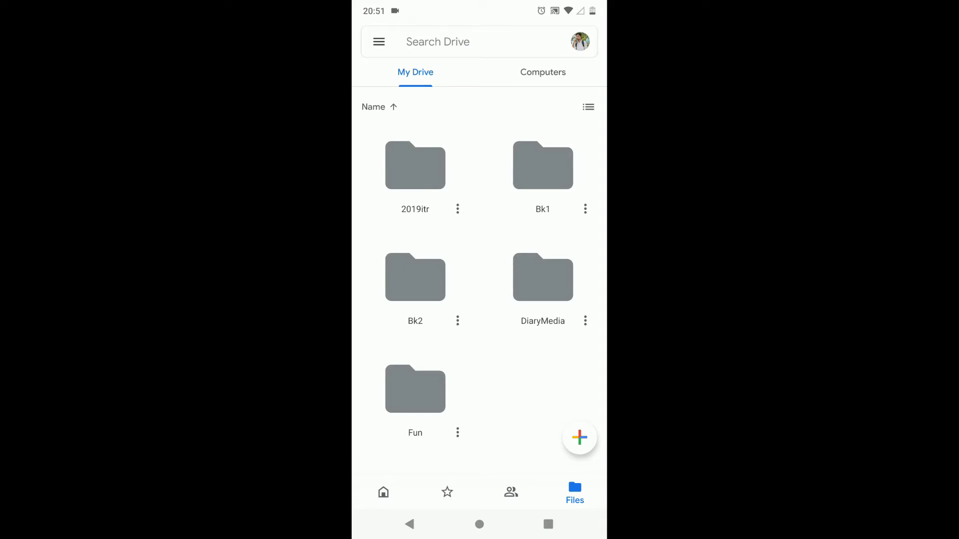
left_click(543, 72)
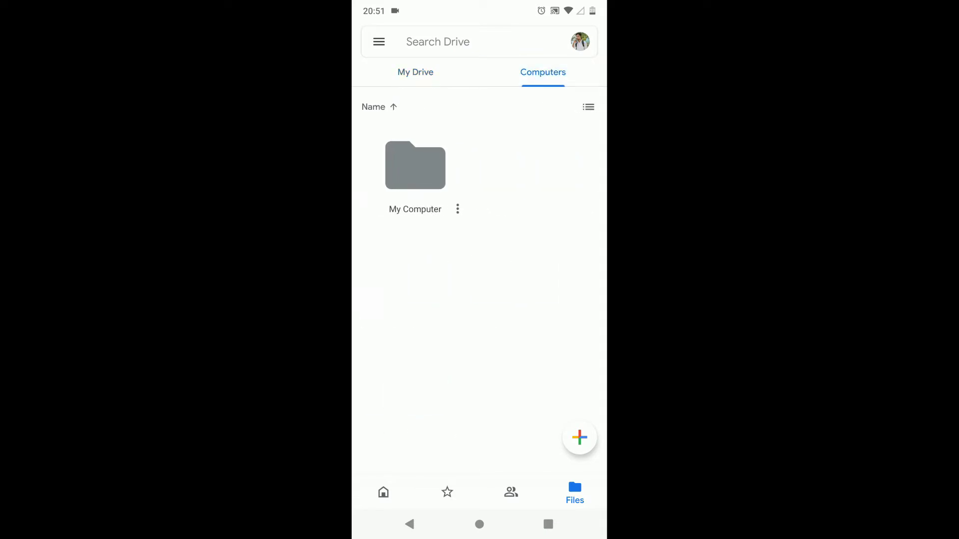
left_click(415, 165)
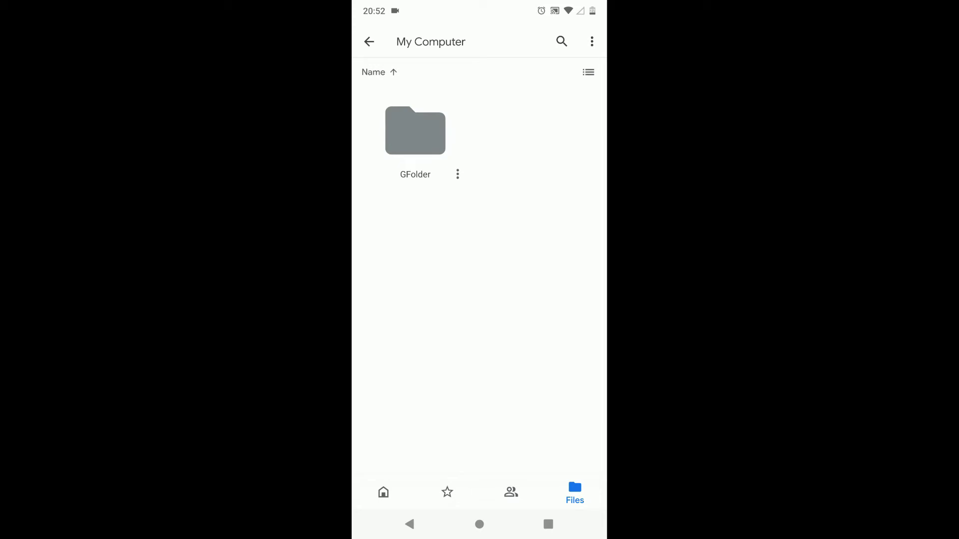
left_click(415, 131)
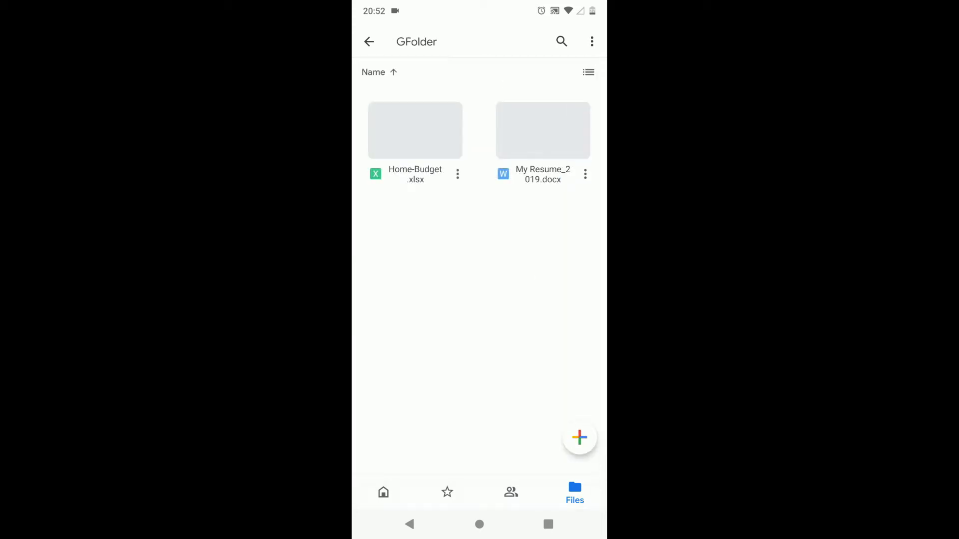
left_click(585, 171)
left_click(408, 462)
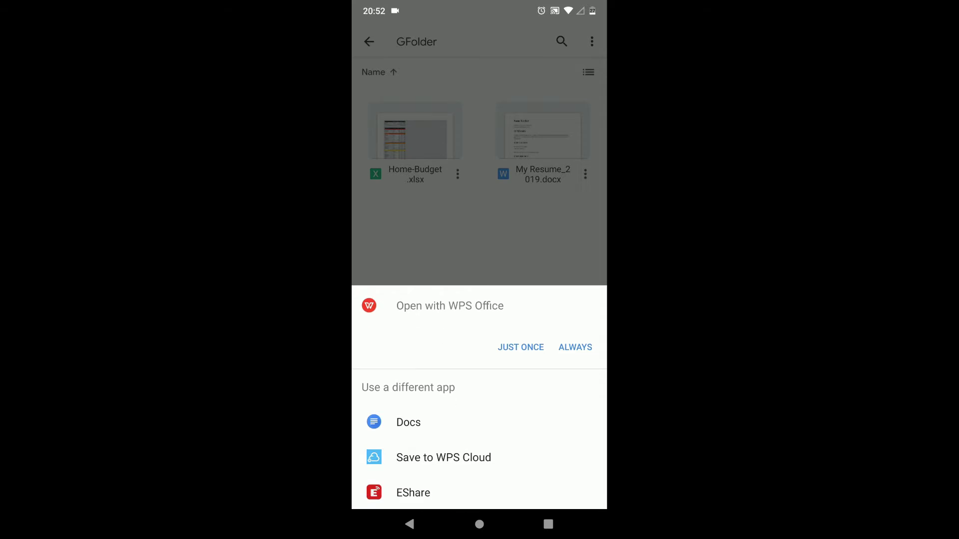
Step: Open the resume in Google Docs on the phone, change the phone number's last digit to 5, and save
left_click(409, 422)
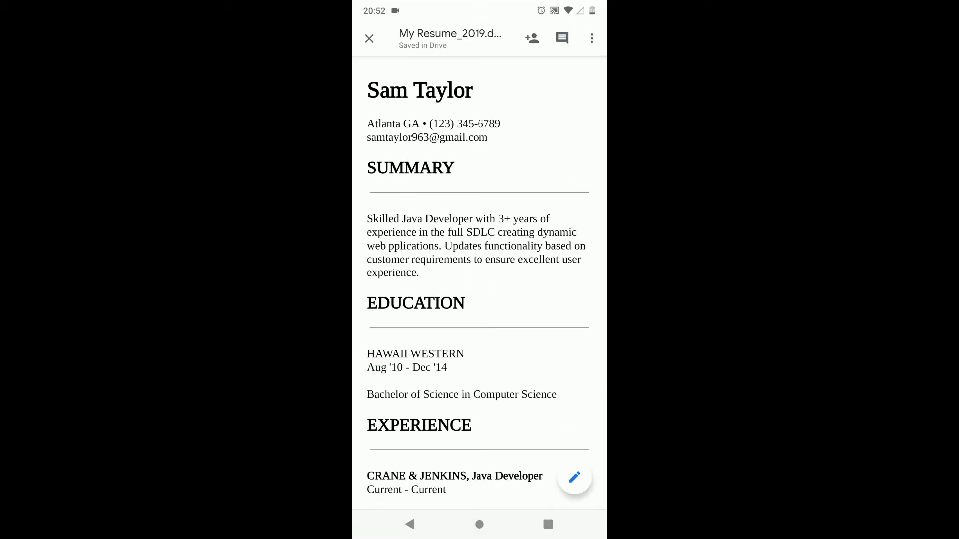
left_click(575, 478)
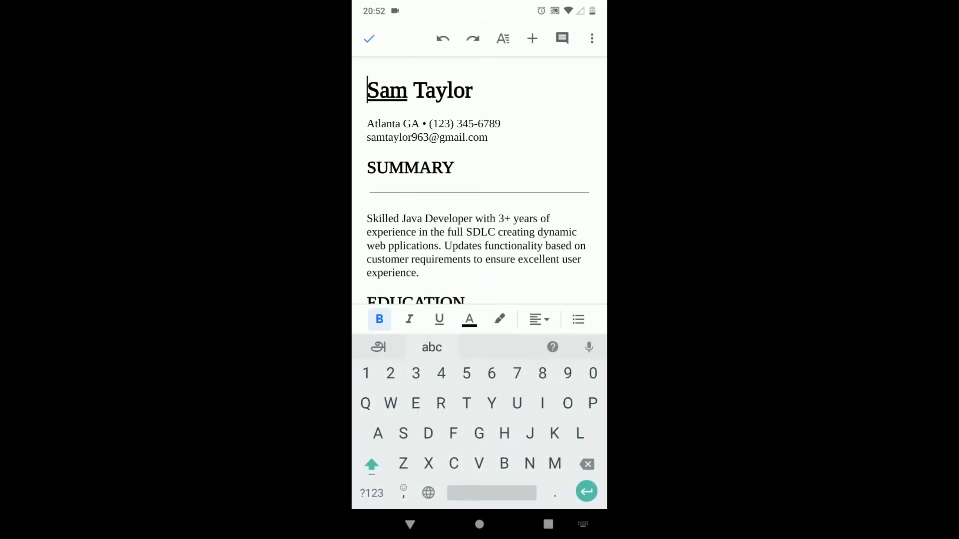
left_click(501, 124)
key("BackSpace")
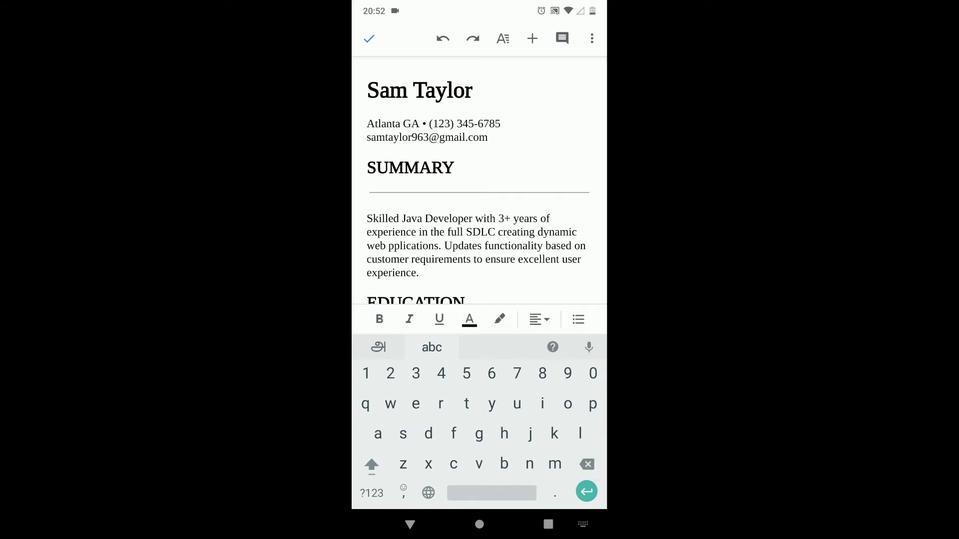
left_click(369, 39)
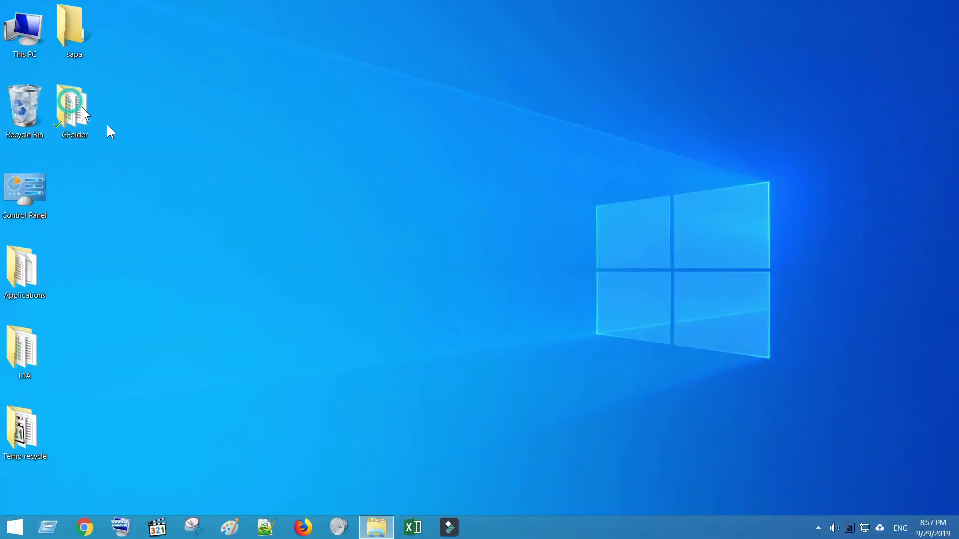
Step: Verify Home-Budget.xlsx cell D5 reads $5,000 and My Resume_2019.docx shows the new phone digit, then close Word
double_click(259, 148)
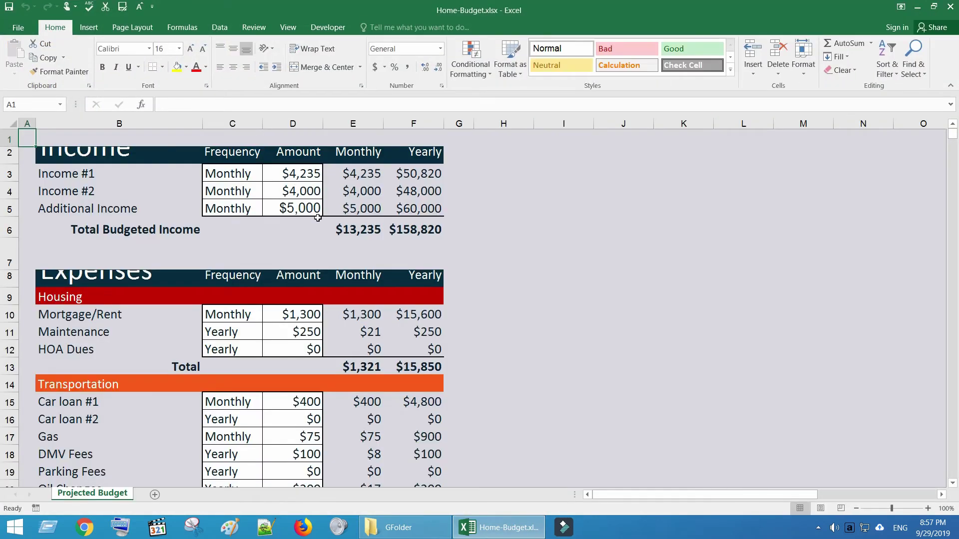
left_click(313, 211)
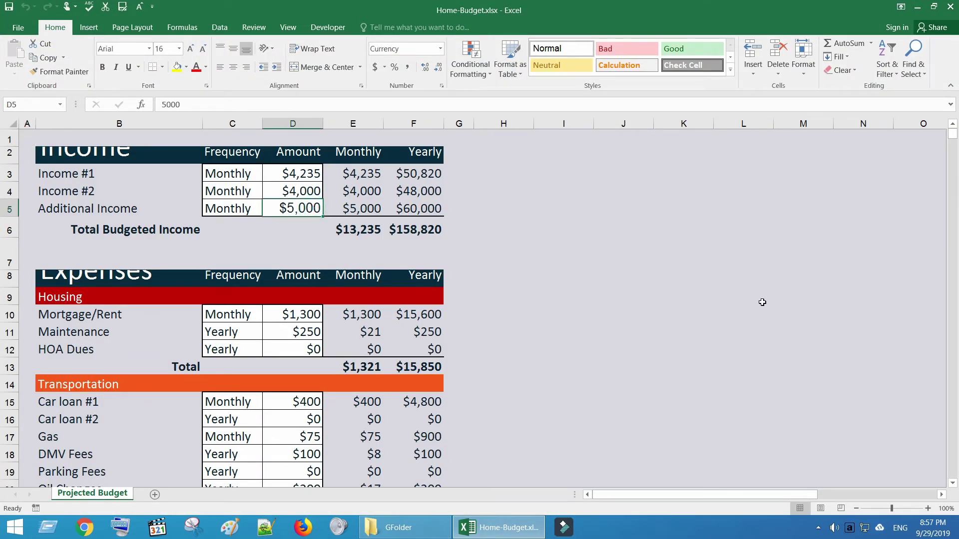
key("alt+Tab")
double_click(217, 164)
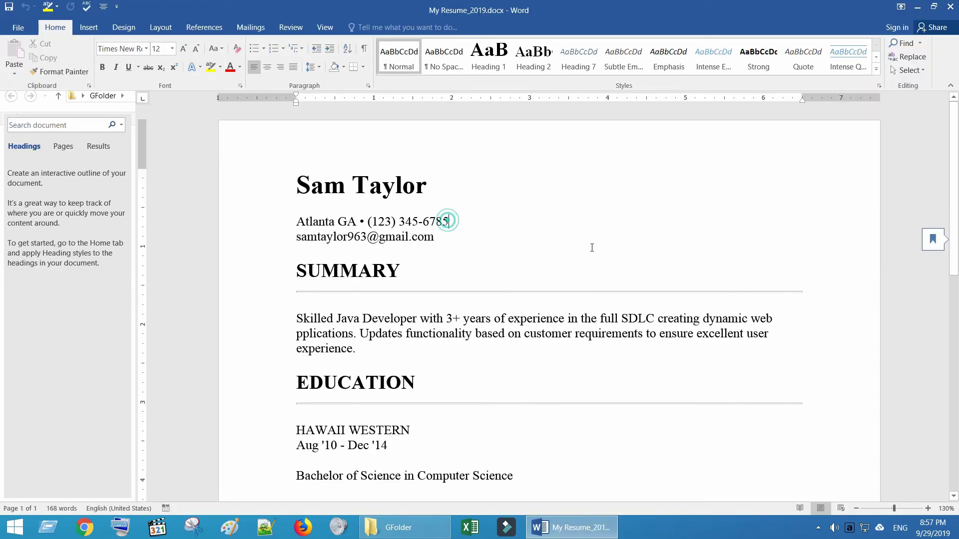
left_click(950, 7)
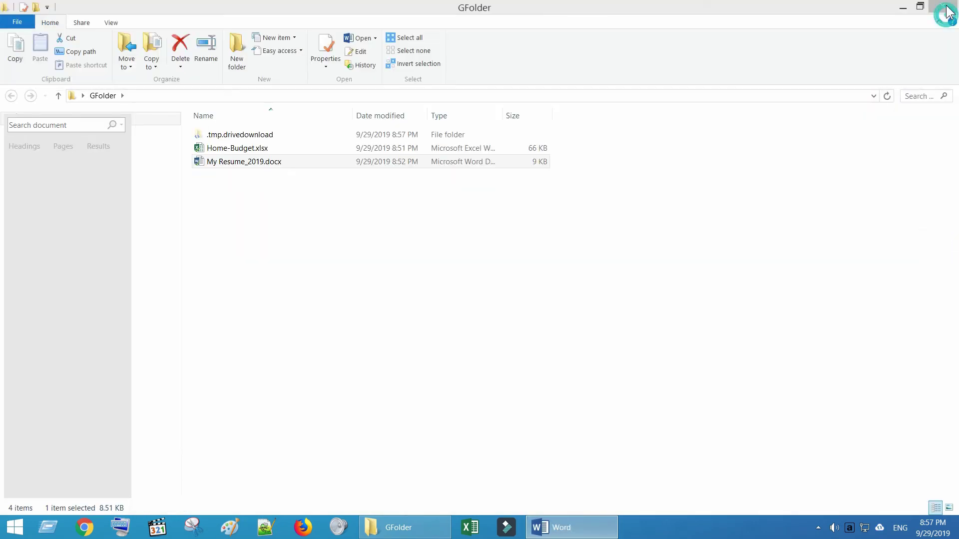